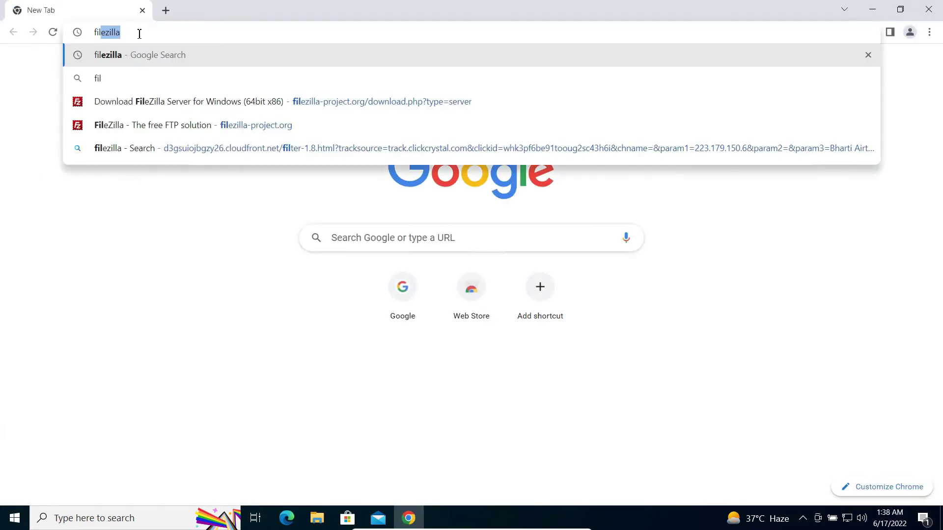
{"action": "type", "text": "z"}
Search Google for filezilla and open the filezilla-project.org homepage
{"action": "key", "text": "Return"}
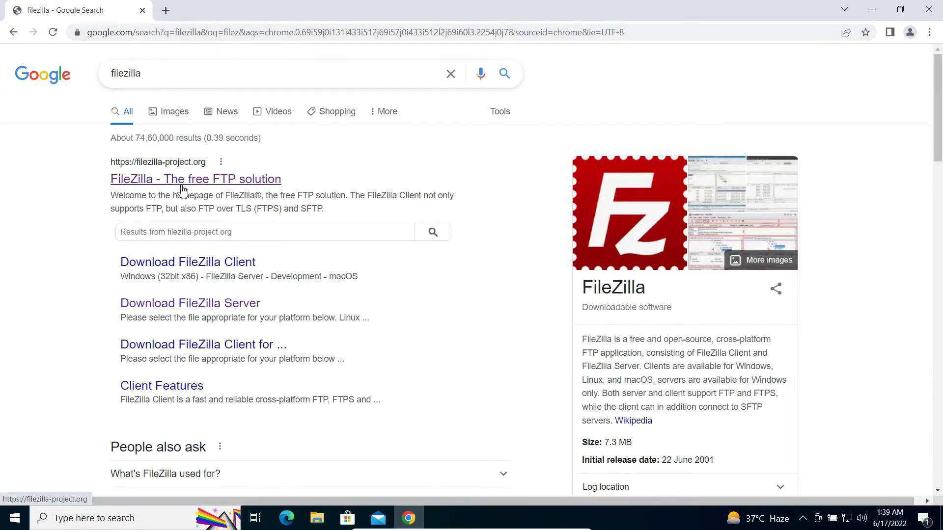
{"action": "left_click", "coordinate": [182, 184]}
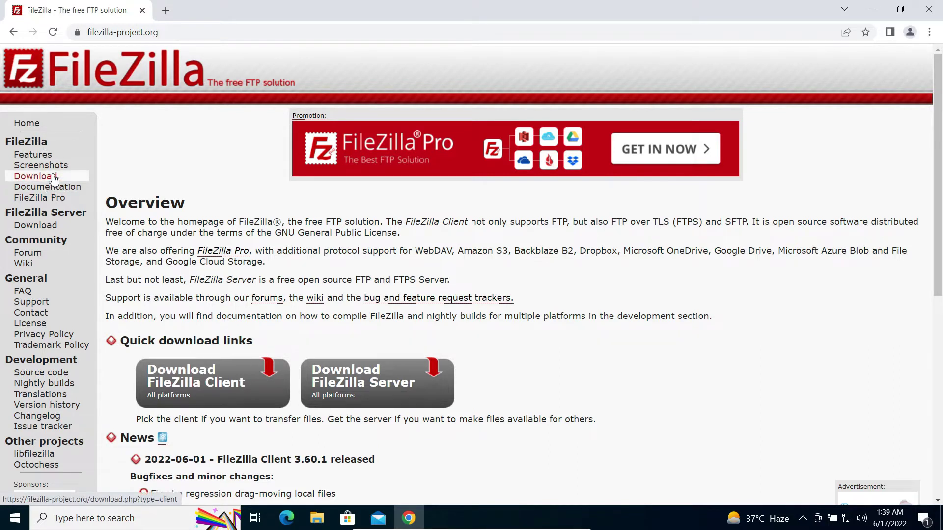
Download the standard FileZilla Client 3.60.1 installer for Windows and launch it
{"action": "left_click", "coordinate": [36, 177]}
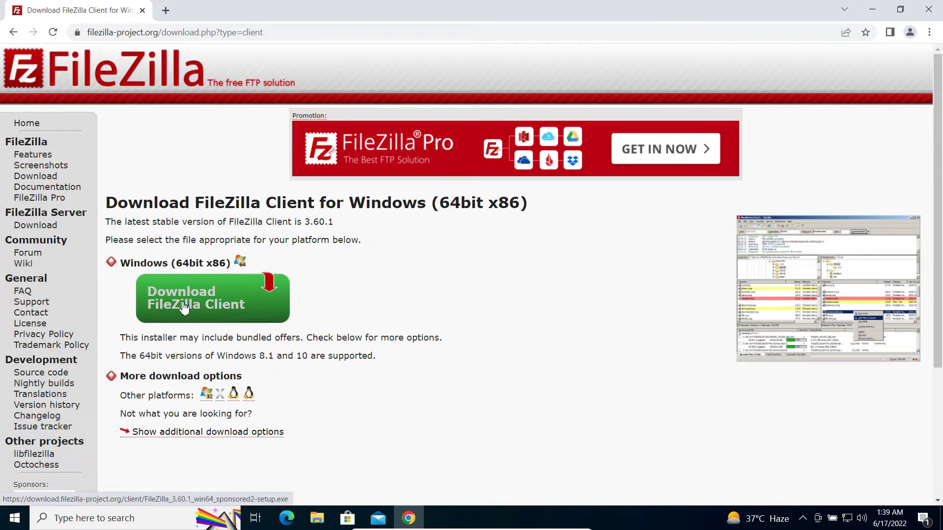
{"action": "left_click", "coordinate": [183, 302]}
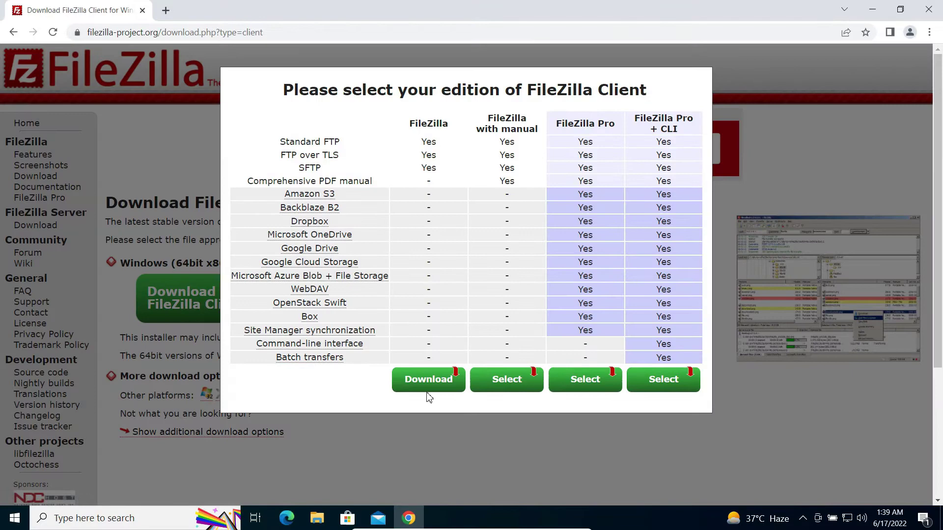
{"action": "left_click", "coordinate": [429, 379]}
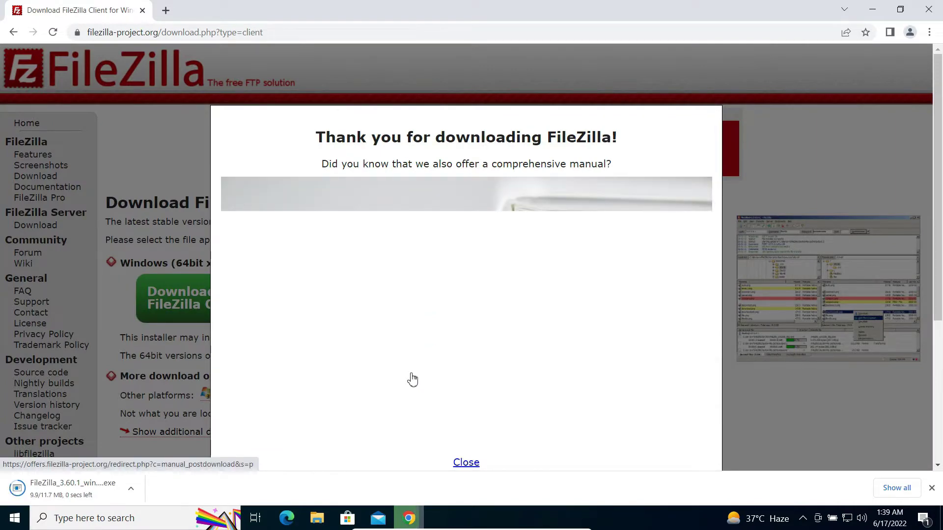
{"action": "left_click", "coordinate": [466, 463]}
{"action": "left_click", "coordinate": [72, 488]}
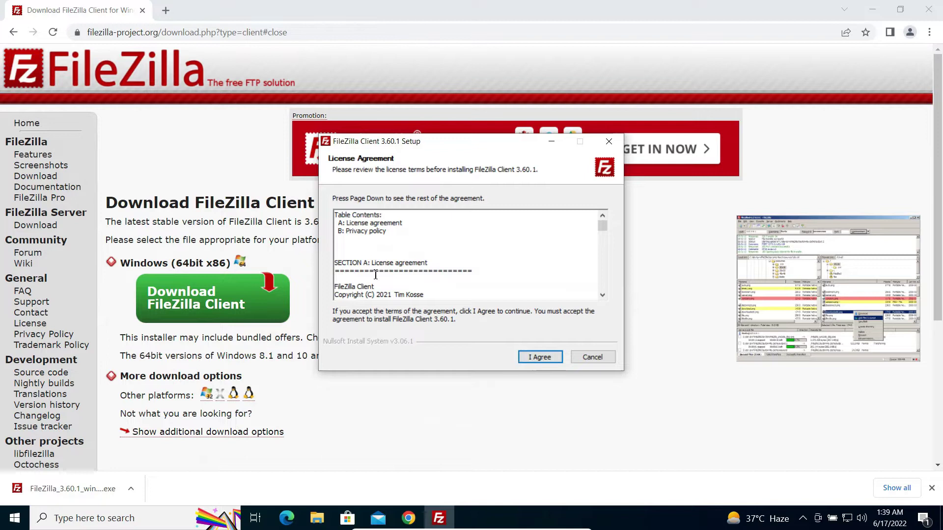
{"action": "scroll", "coordinate": [464, 236], "scroll_direction": "down", "scroll_amount": 3}
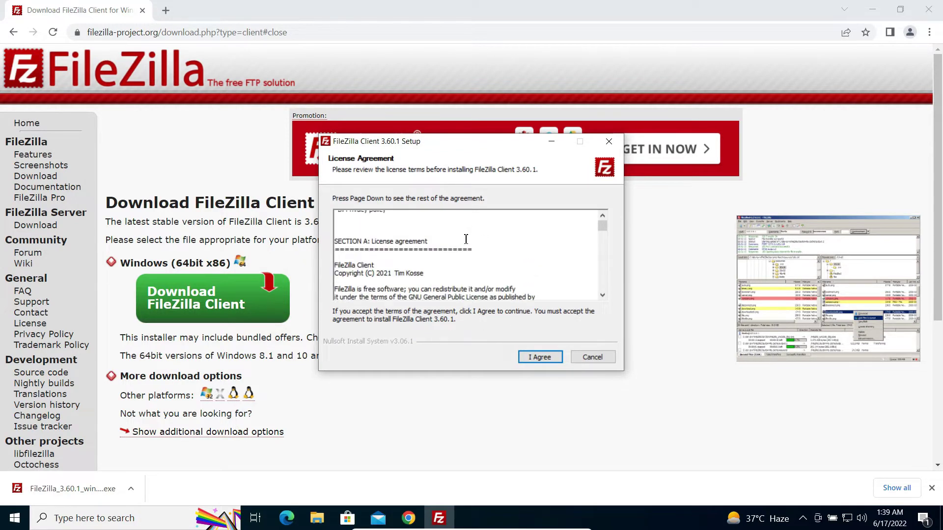
{"action": "scroll", "coordinate": [465, 236], "scroll_direction": "up", "scroll_amount": 3}
Install FileZilla Client for all users in the default folder with a desktop icon, declining Brave
{"action": "left_click", "coordinate": [544, 360]}
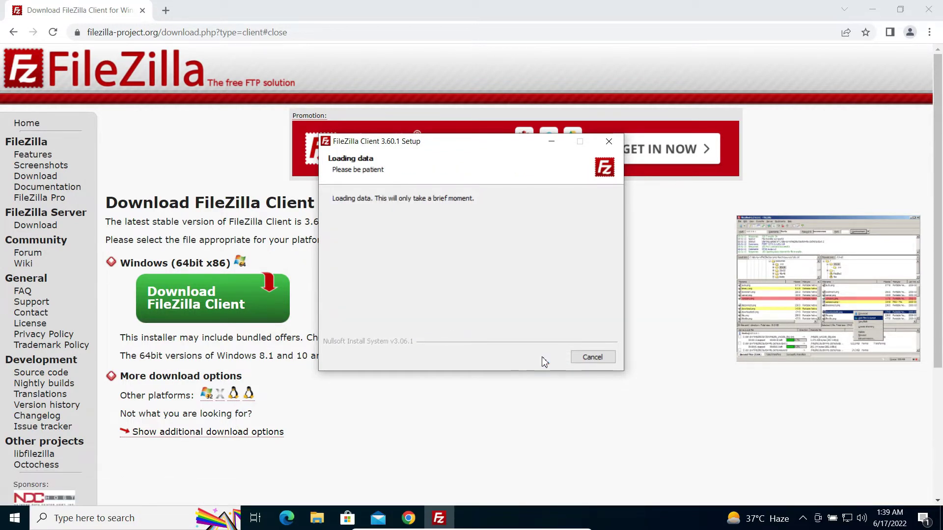
{"action": "left_click", "coordinate": [872, 10]}
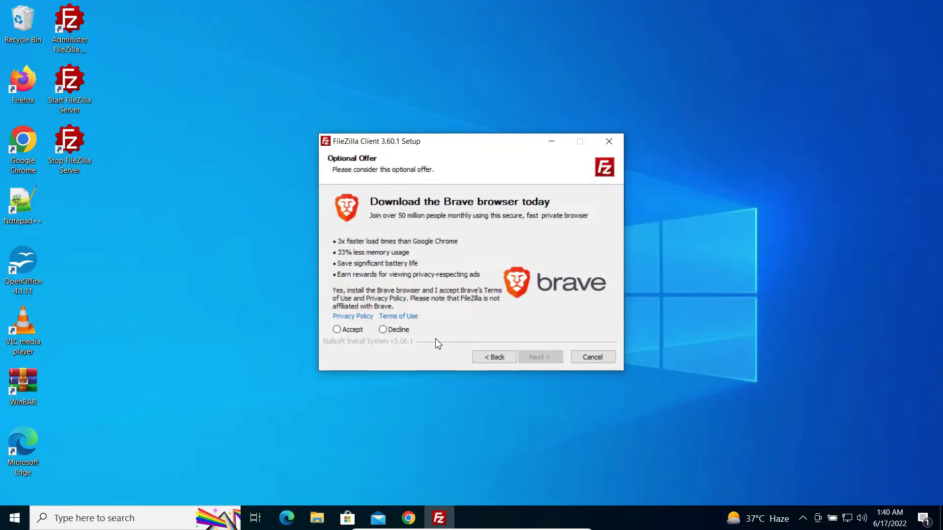
{"action": "left_click", "coordinate": [383, 329]}
{"action": "left_click", "coordinate": [539, 359]}
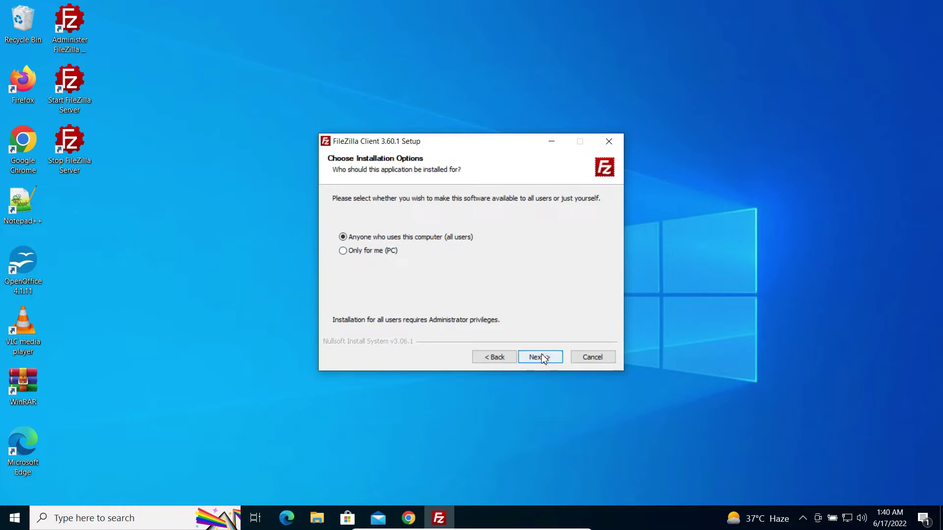
{"action": "left_click", "coordinate": [539, 358]}
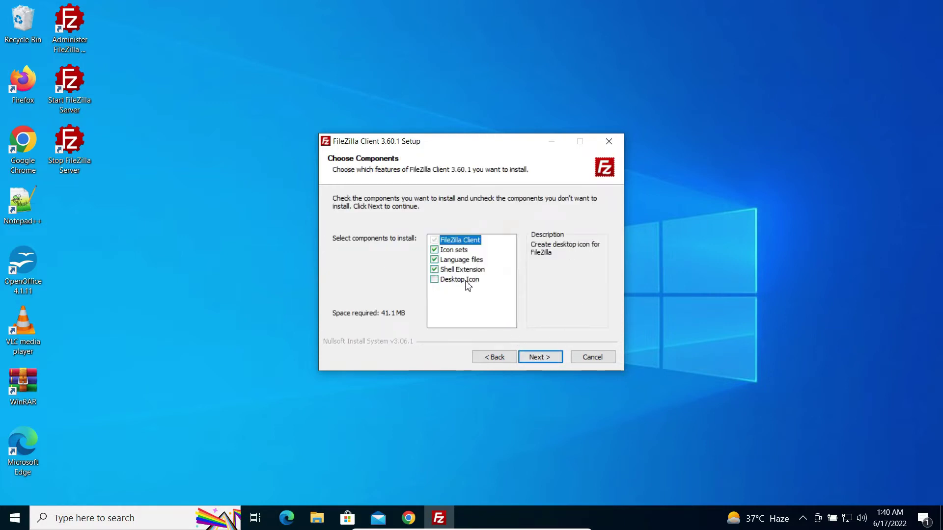
{"action": "left_click", "coordinate": [434, 280]}
{"action": "left_click", "coordinate": [549, 361]}
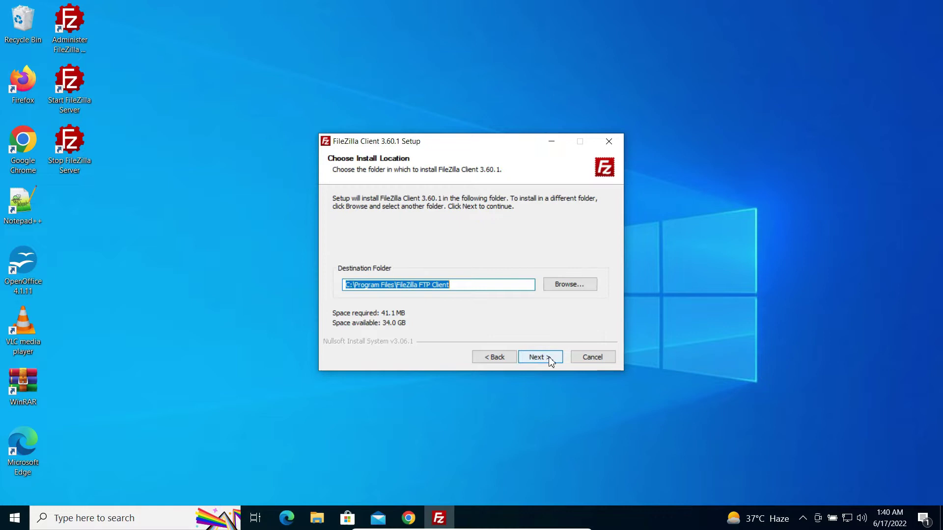
{"action": "left_click", "coordinate": [540, 358]}
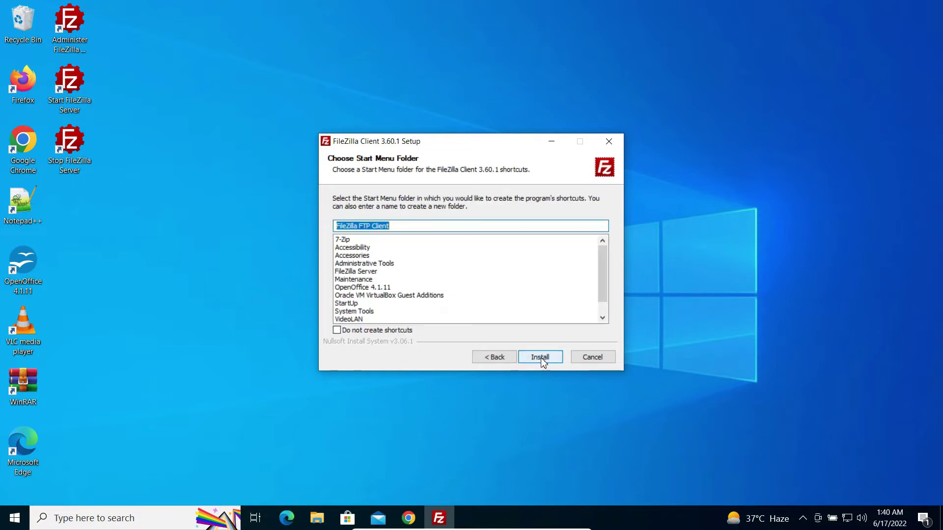
{"action": "left_click", "coordinate": [540, 357]}
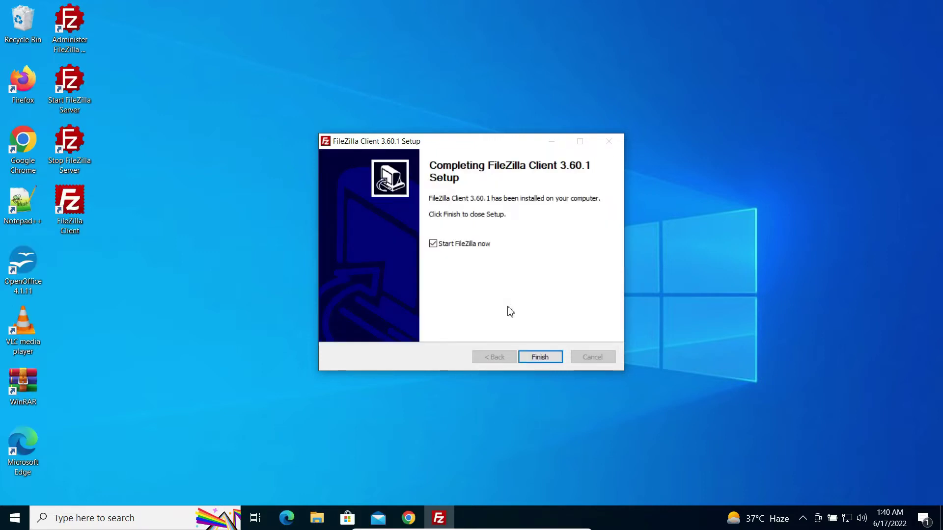
Launch FileZilla from setup, dismiss the Welcome dialog, and maximize the window
{"action": "left_click", "coordinate": [549, 361]}
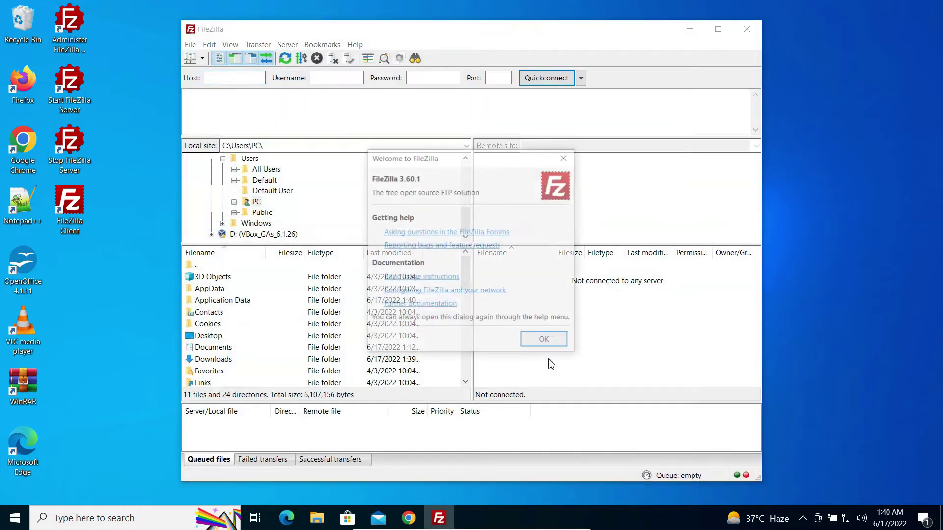
{"action": "left_click", "coordinate": [545, 342]}
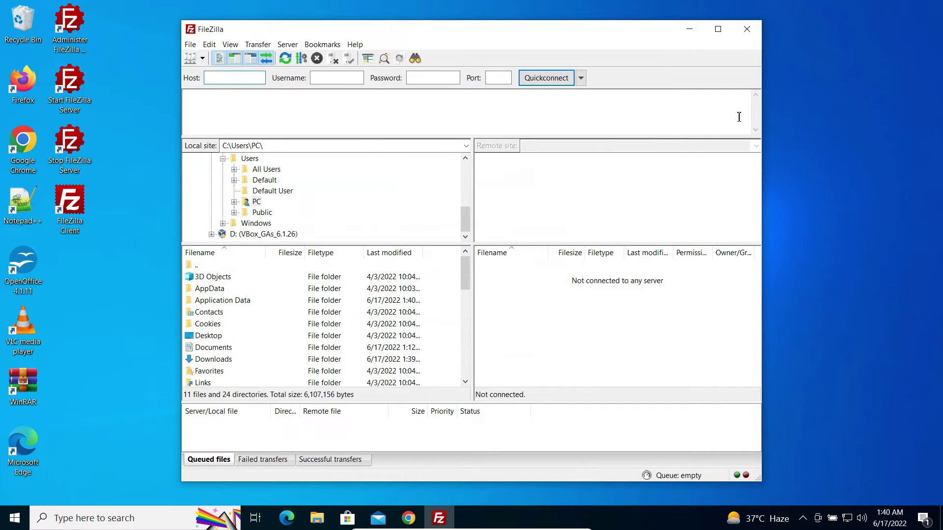
{"action": "left_click", "coordinate": [719, 29]}
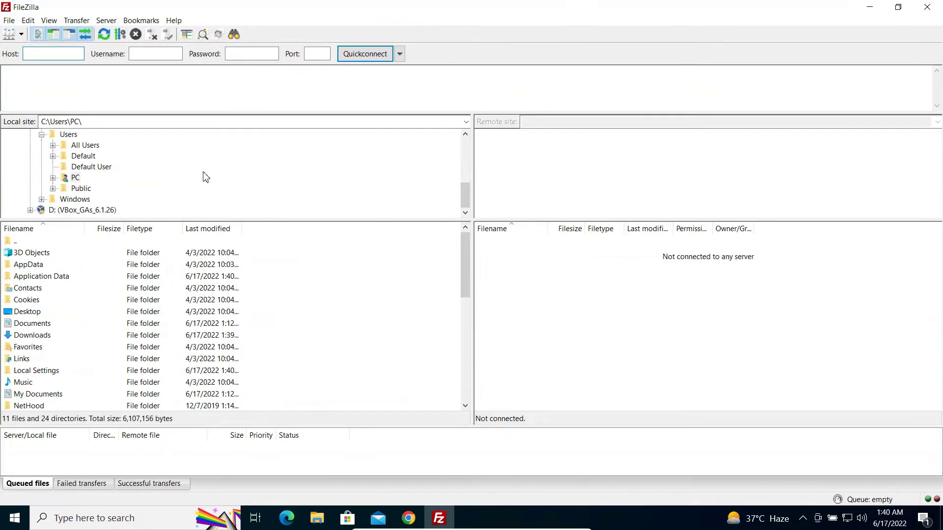
{"action": "scroll", "coordinate": [205, 177], "scroll_direction": "up", "scroll_amount": 3}
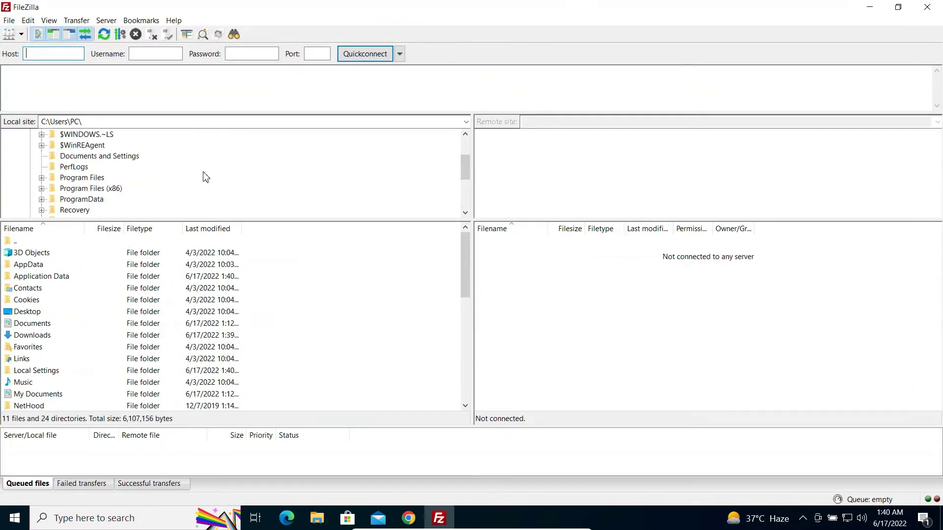
{"action": "scroll", "coordinate": [205, 178], "scroll_direction": "up", "scroll_amount": 3}
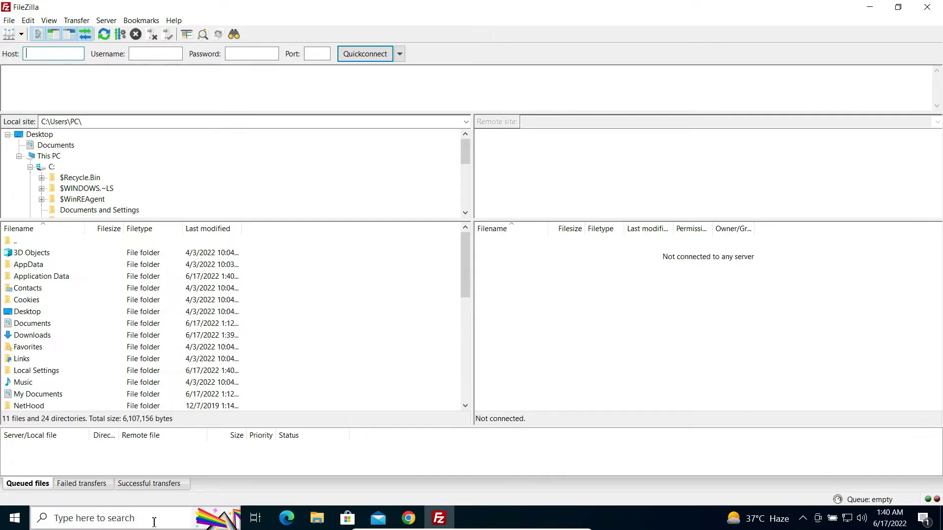
Open Command Prompt from the Windows search
{"action": "left_click", "coordinate": [131, 517]}
{"action": "type", "text": "c"}
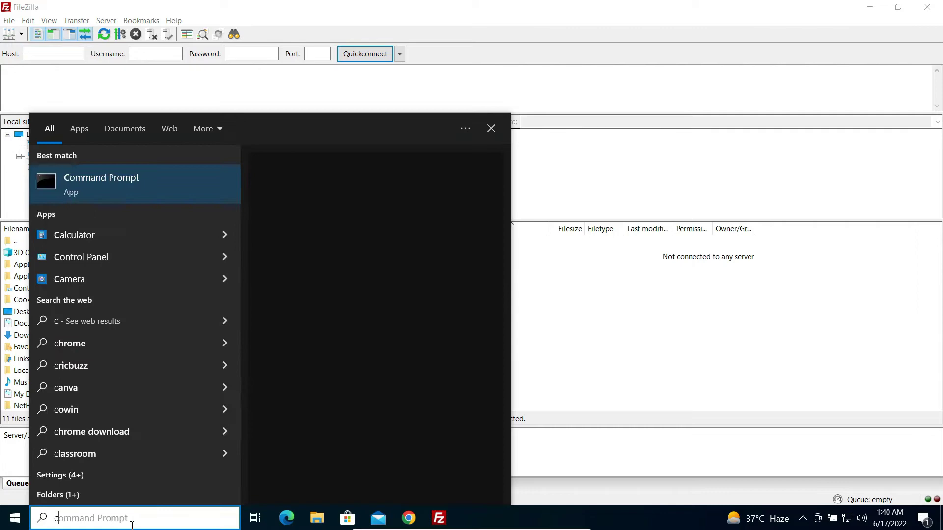
{"action": "type", "text": "md"}
{"action": "key", "text": "Return"}
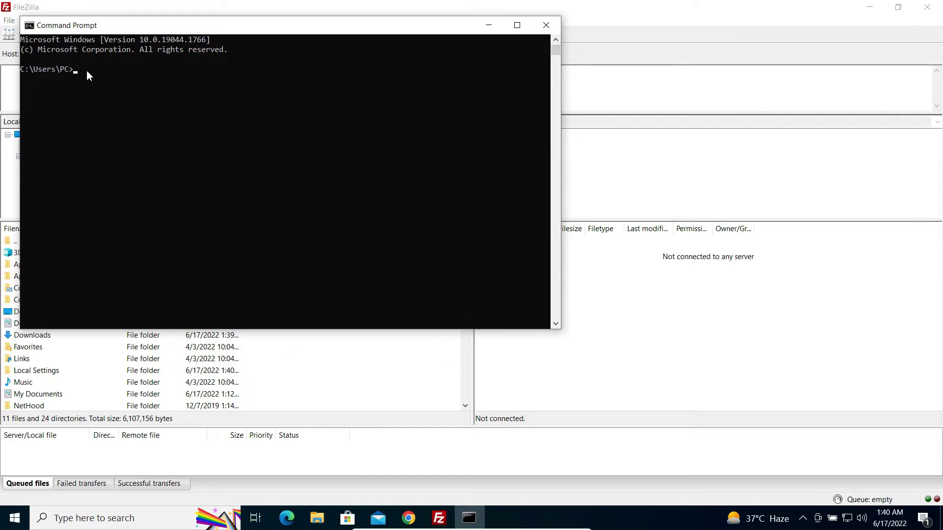
{"action": "left_click", "coordinate": [121, 518]}
{"action": "type", "text": "cmd"}
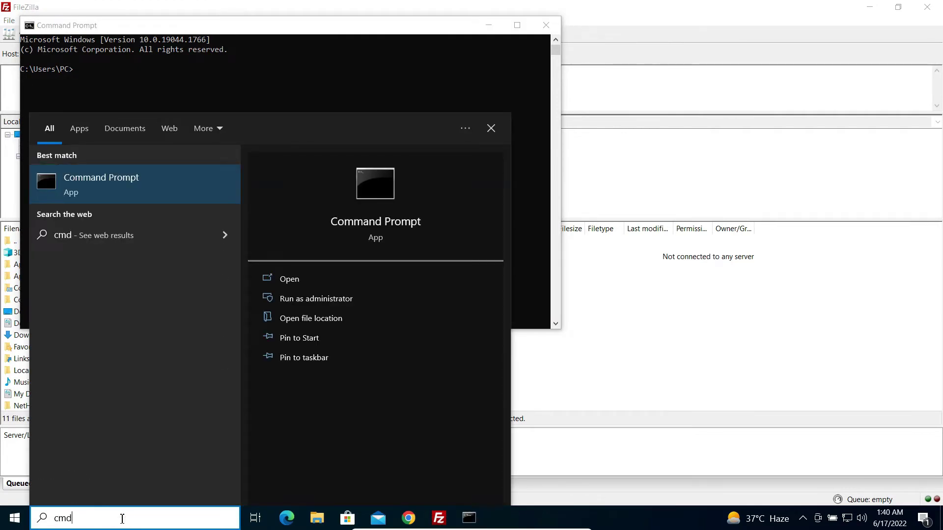
{"action": "key", "text": "Return"}
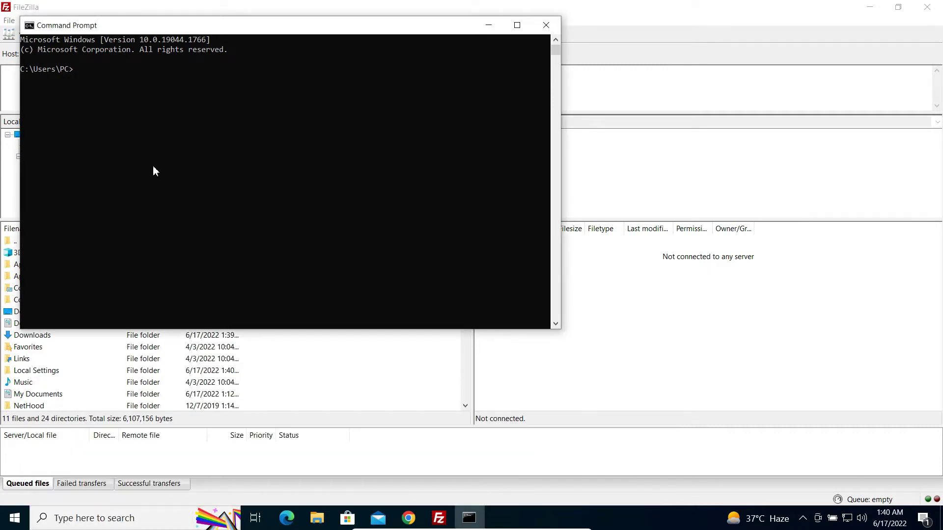
{"action": "type", "text": "ipcon"}
{"action": "type", "text": "fig"}
Run ipconfig, copy the IPv4 address 10.0.2.16, and close Command Prompt
{"action": "key", "text": "Return"}
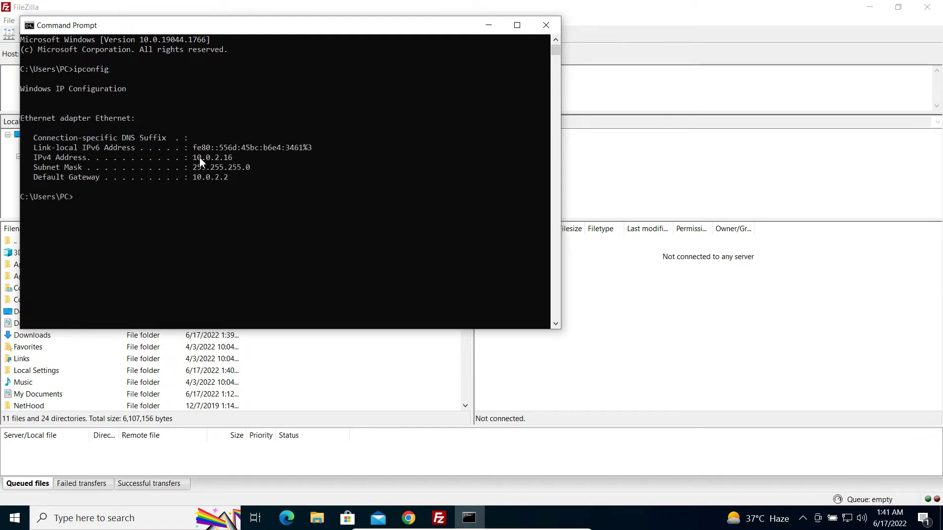
{"action": "left_click_drag", "start_coordinate": [194, 158], "coordinate": [196, 159]}
{"action": "right_click", "coordinate": [233, 161]}
{"action": "left_click", "coordinate": [547, 25]}
Enter ftp://10.0.2.16 as the FileZilla host, then reveal the desktop
{"action": "left_click", "coordinate": [47, 54]}
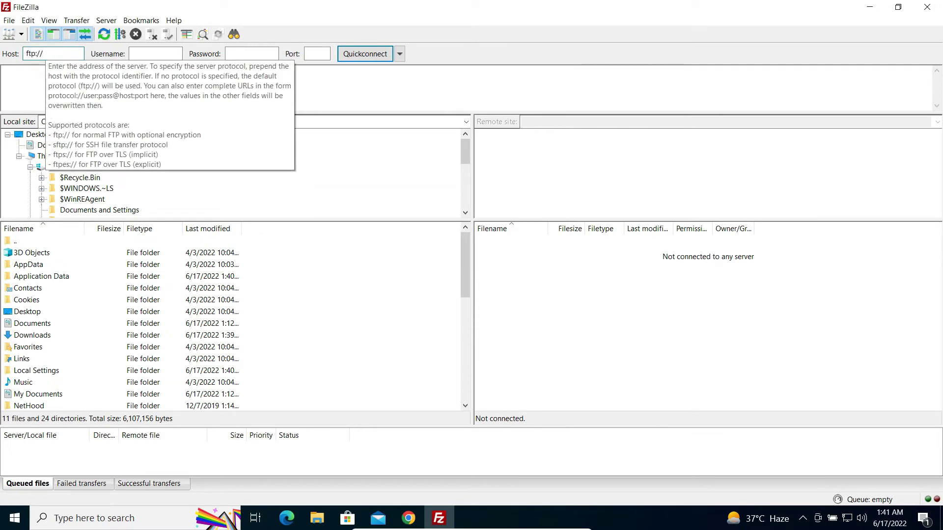
{"action": "type", "text": "10.0.2.16"}
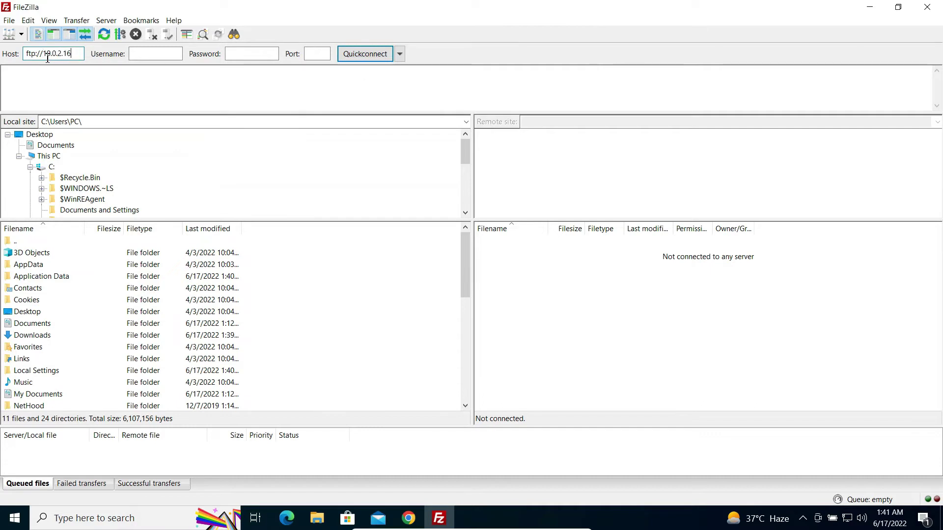
{"action": "left_click", "coordinate": [140, 53]}
{"action": "left_click", "coordinate": [940, 518]}
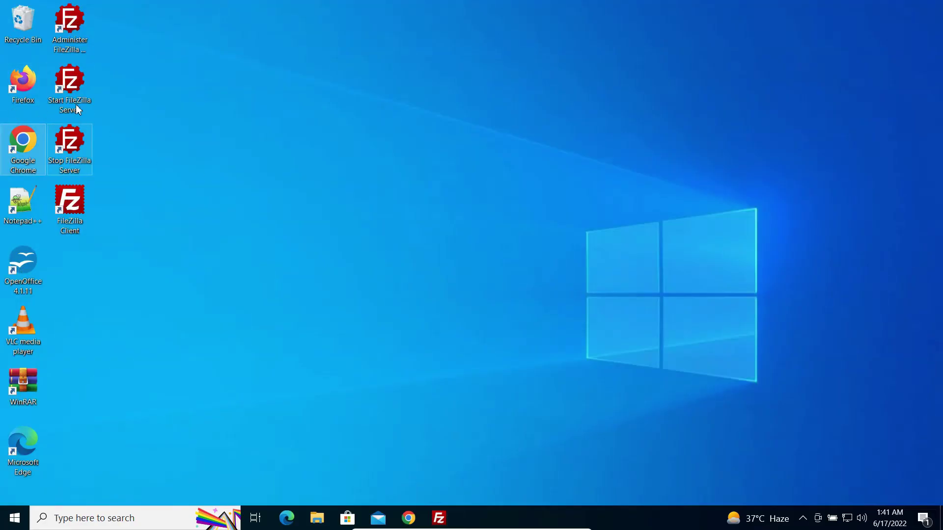
Open Administer FileZilla Server and connect to the local server at 127.0.0.1:14148
{"action": "double_click", "coordinate": [70, 29]}
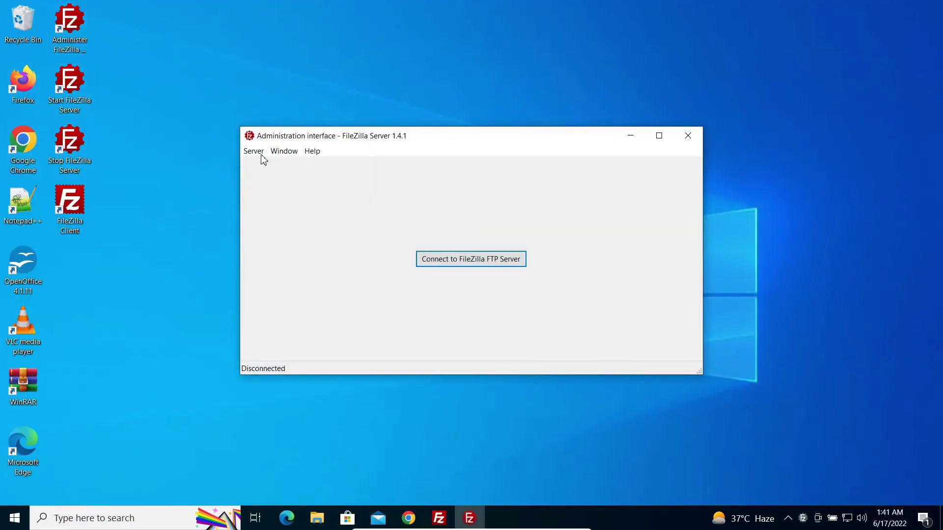
{"action": "left_click", "coordinate": [470, 259]}
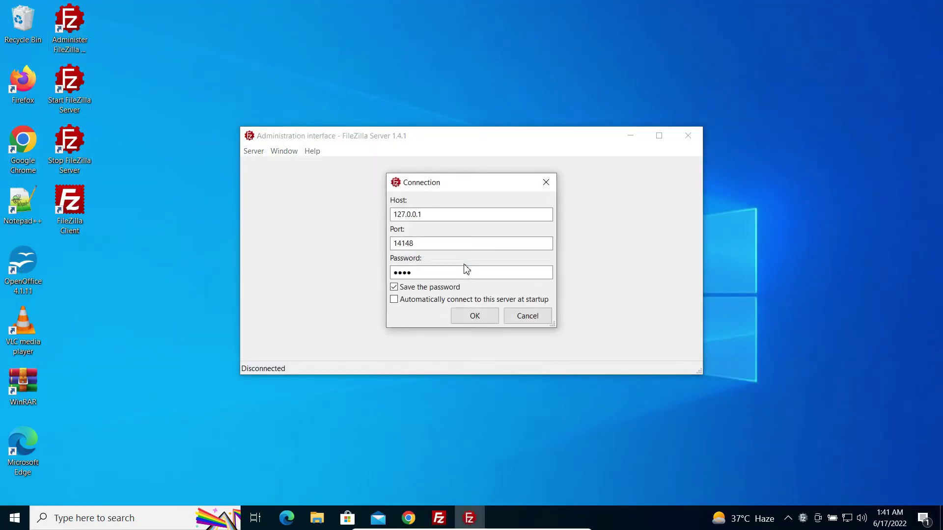
{"action": "left_click", "coordinate": [475, 317]}
Review the settings of the account 'user' in the server configuration, then close it
{"action": "left_click", "coordinate": [253, 152]}
{"action": "left_click", "coordinate": [292, 190]}
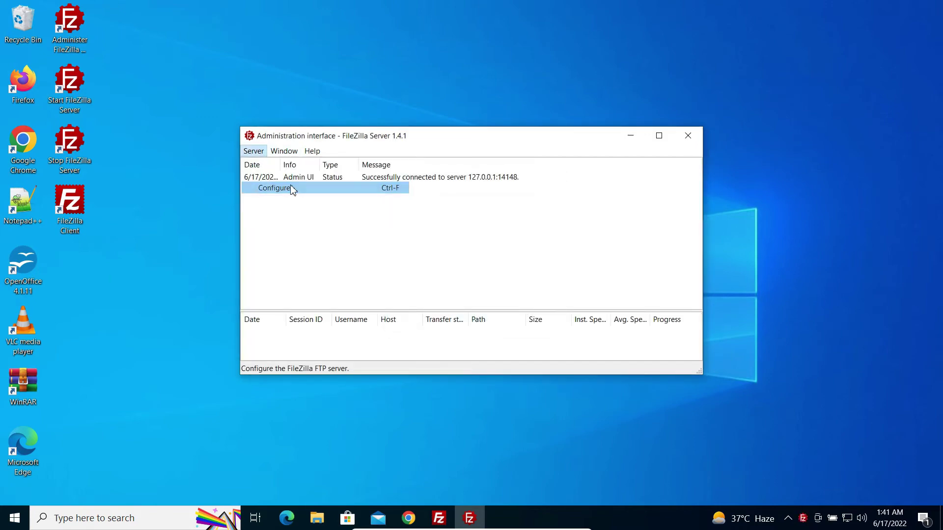
{"action": "left_click", "coordinate": [266, 175]}
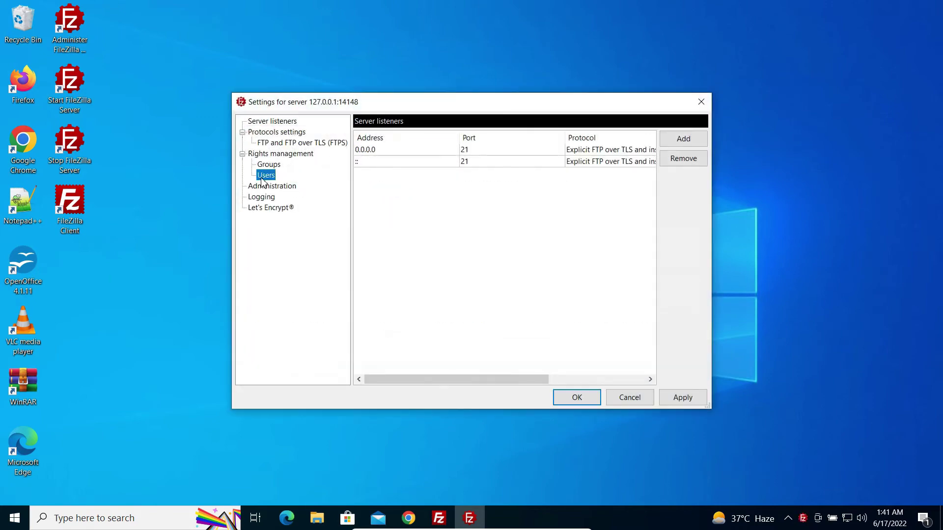
{"action": "left_click", "coordinate": [362, 164]}
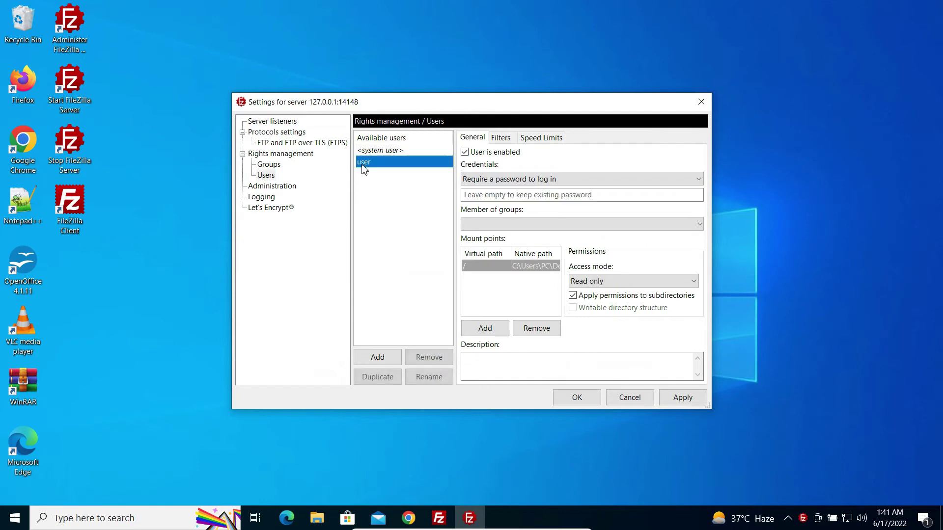
{"action": "left_click", "coordinate": [701, 103]}
Fill in username user, the password, and port 21 in FileZilla Client
{"action": "left_click", "coordinate": [439, 517]}
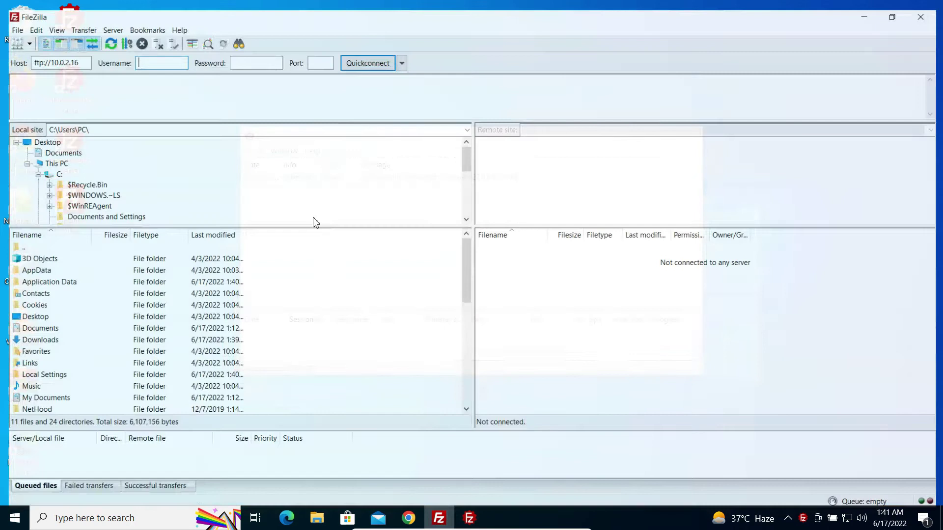
{"action": "type", "text": "user"}
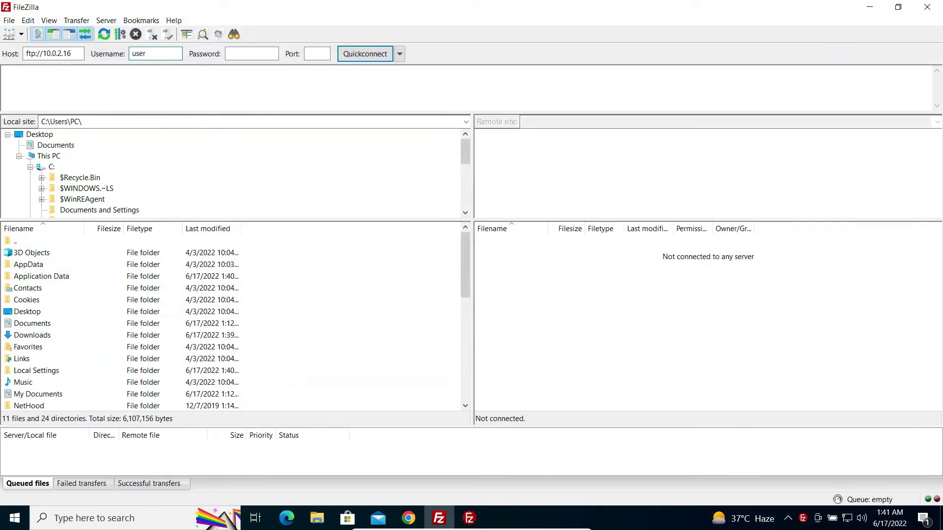
{"action": "key", "text": "Tab"}
{"action": "key", "text": "Tab"}
{"action": "type", "text": "21"}
Confirm the server listeners use port 21 on 0.0.0.0 and ::, then minimize the admin window
{"action": "left_click", "coordinate": [469, 518]}
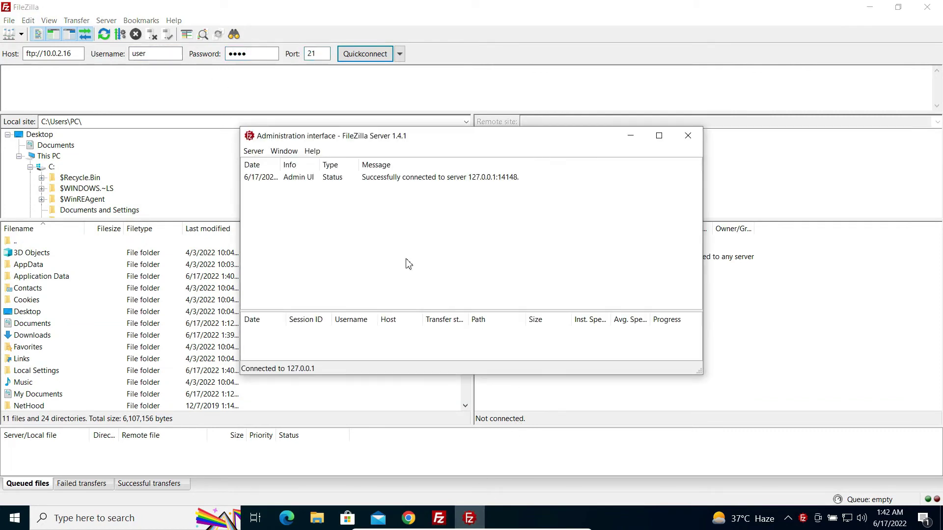
{"action": "left_click", "coordinate": [254, 151]}
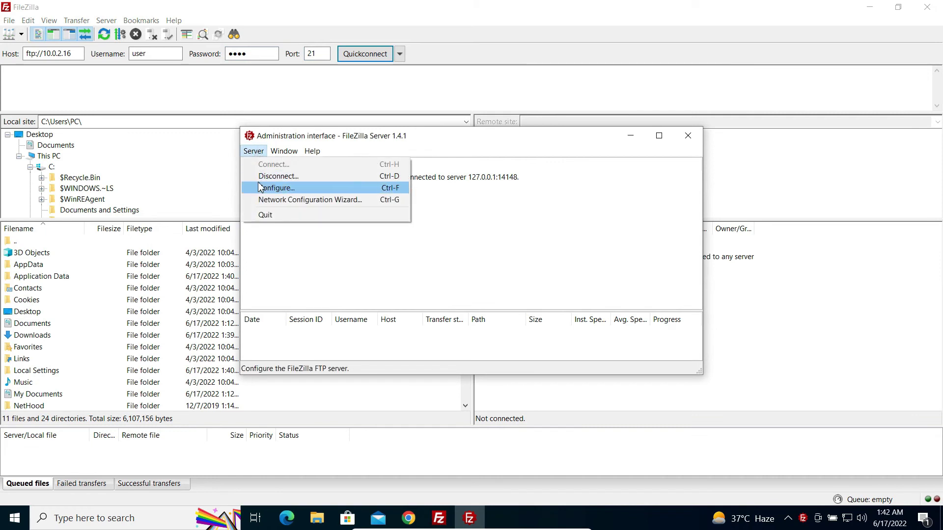
{"action": "left_click", "coordinate": [277, 188]}
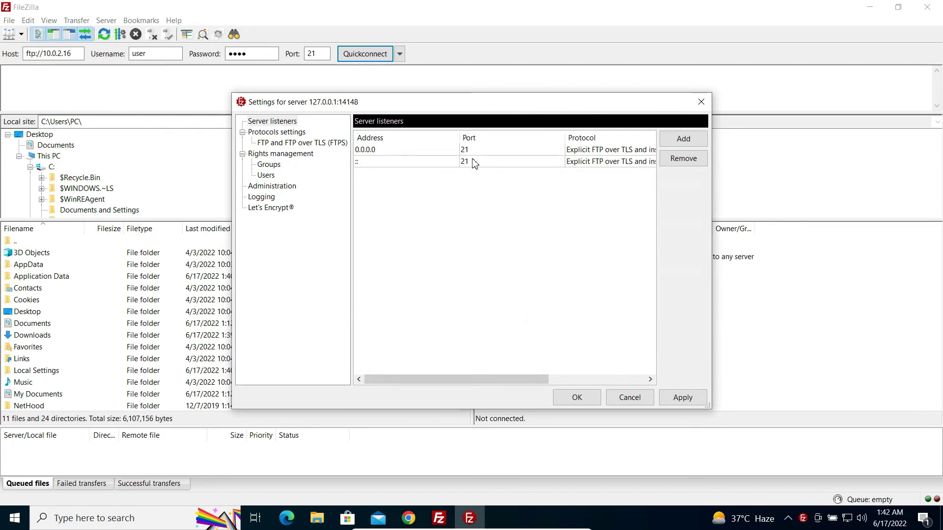
{"action": "left_click", "coordinate": [702, 103]}
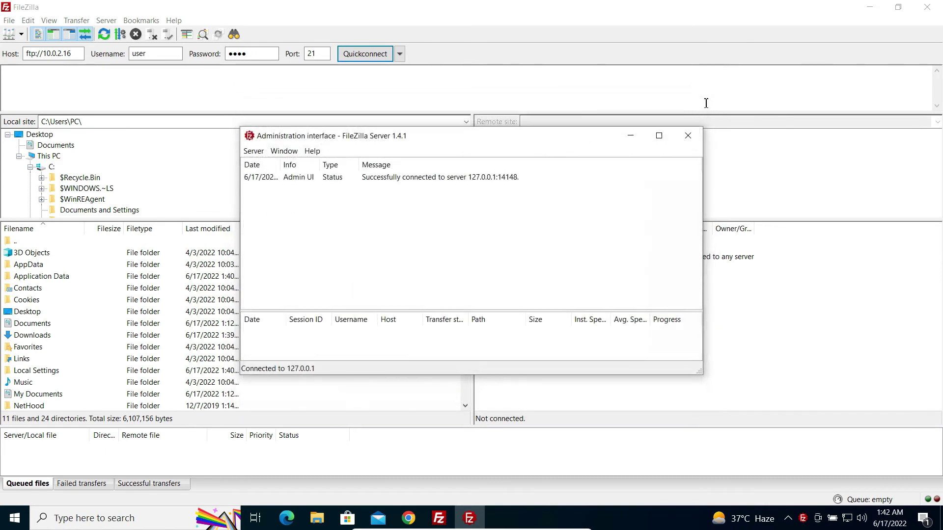
{"action": "left_click", "coordinate": [631, 136]}
Quickconnect to 10.0.2.16, saving passwords and trusting the server's TLS certificate
{"action": "left_click", "coordinate": [364, 53]}
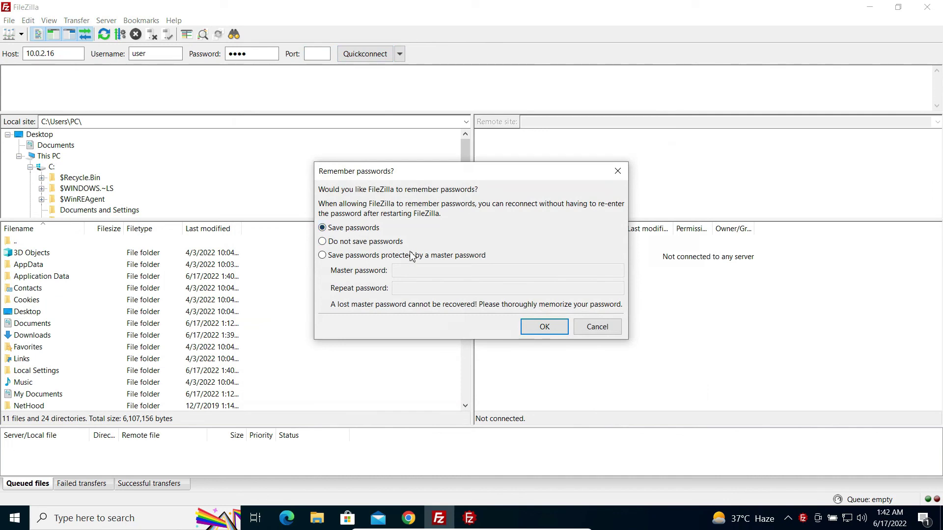
{"action": "left_click", "coordinate": [545, 327]}
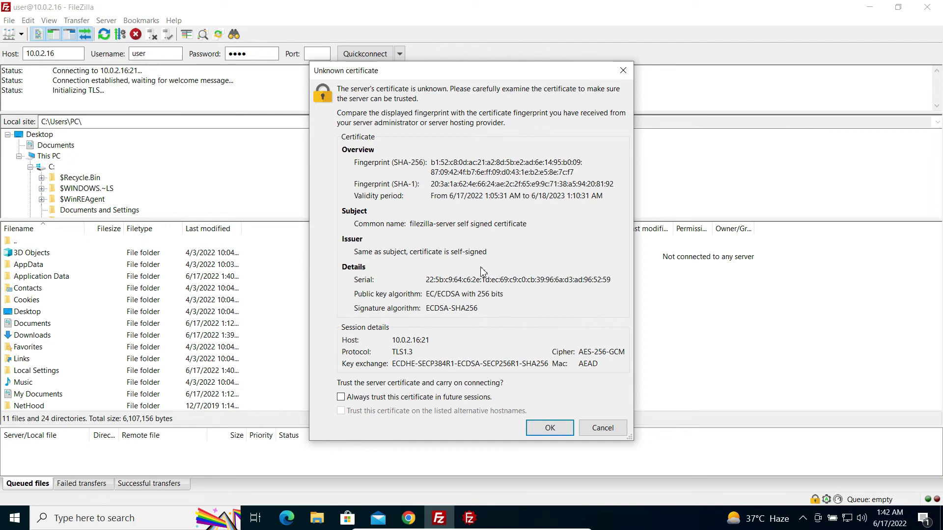
{"action": "left_click", "coordinate": [550, 428]}
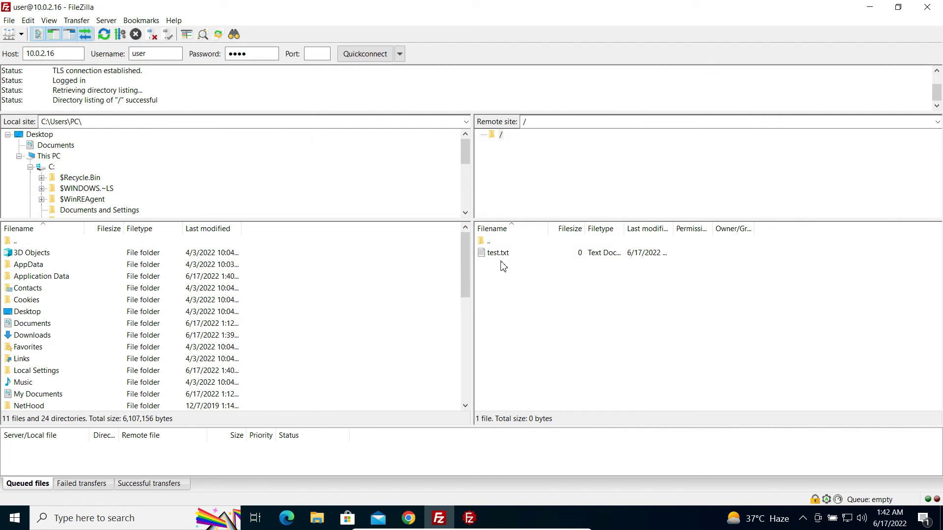
Select test.txt in the remote root and bring up its download, rename and delete menu
{"action": "left_click", "coordinate": [507, 259]}
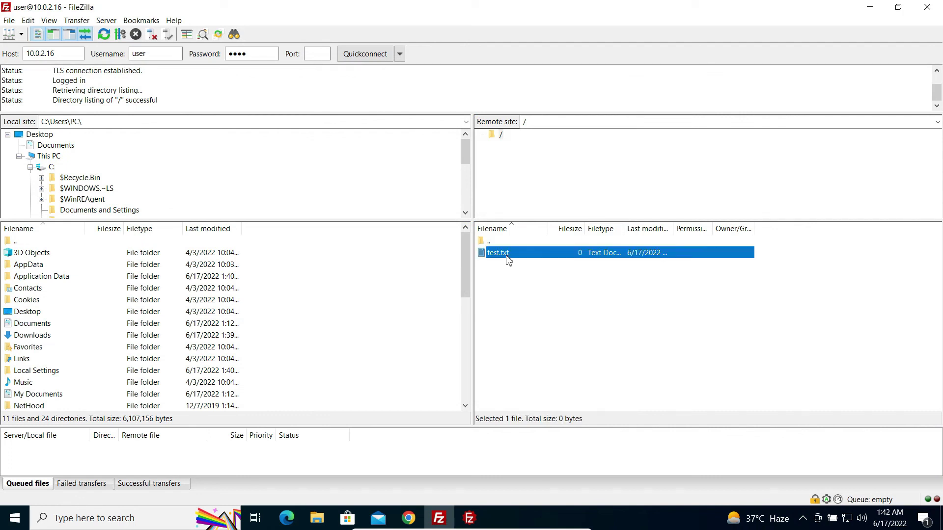
{"action": "right_click", "coordinate": [508, 257]}
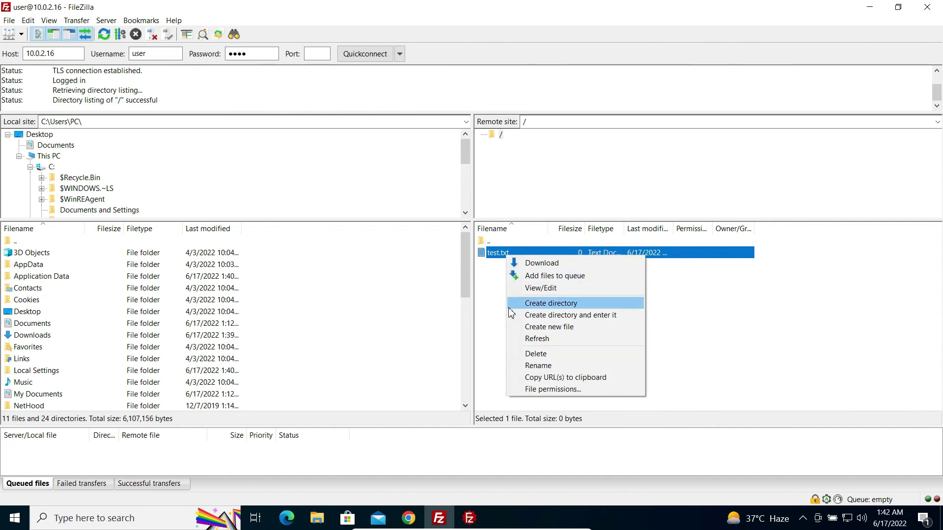